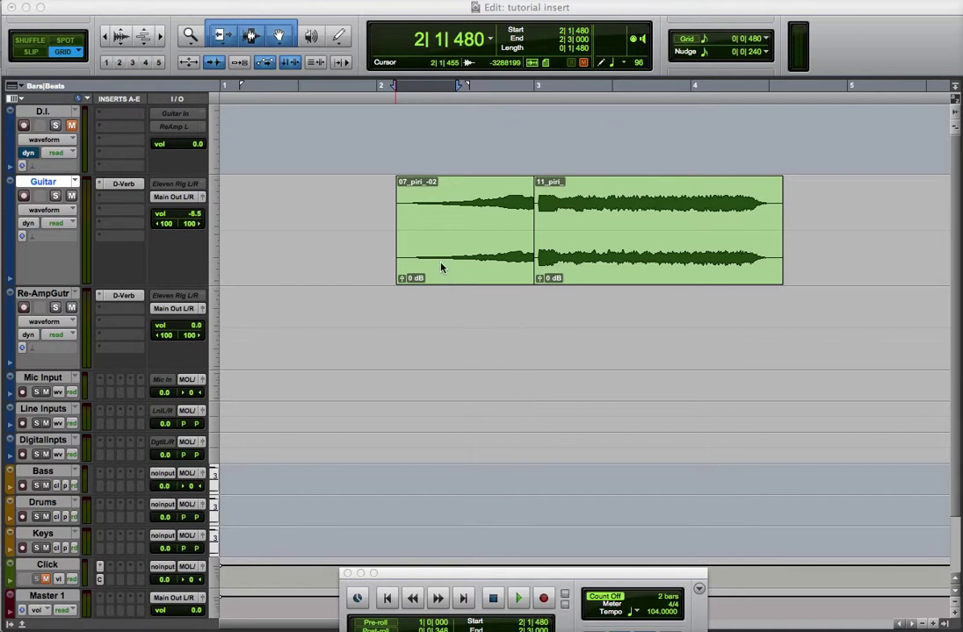
Move the first Guitar clip earlier to start at 1|3|000 and extend its end to 2|4|079
{"action": "left_click", "coordinate": [413, 236]}
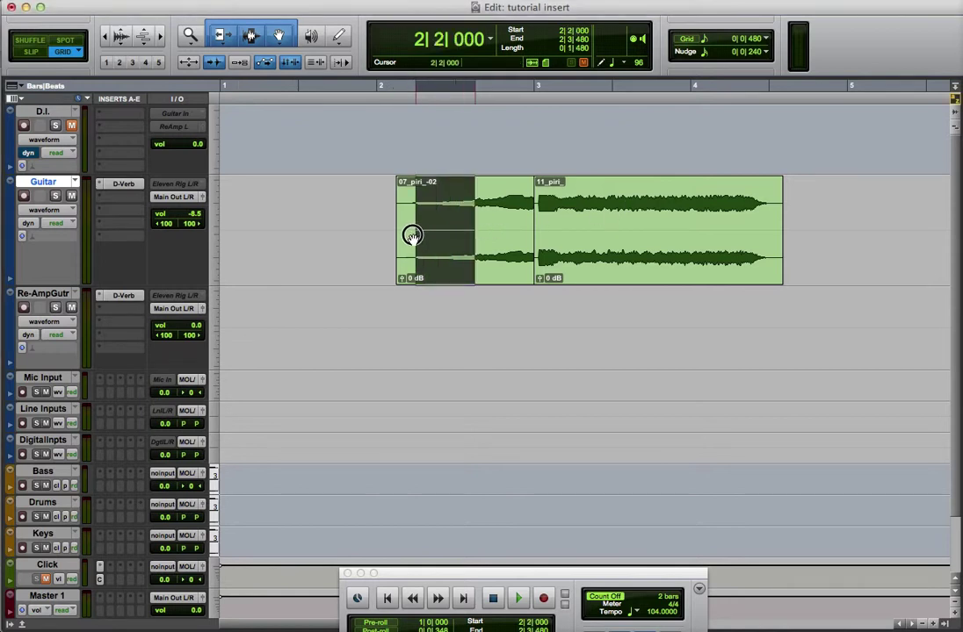
{"action": "left_click_drag", "start_coordinate": [429, 258], "coordinate": [334, 256]}
{"action": "left_click", "coordinate": [474, 207]}
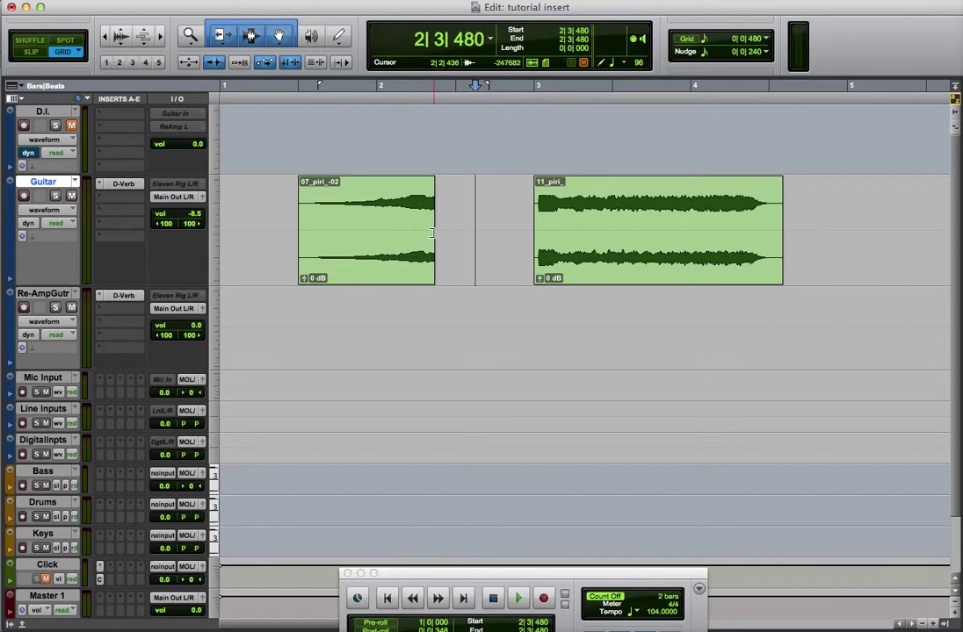
{"action": "left_click_drag", "start_coordinate": [439, 243], "coordinate": [495, 224]}
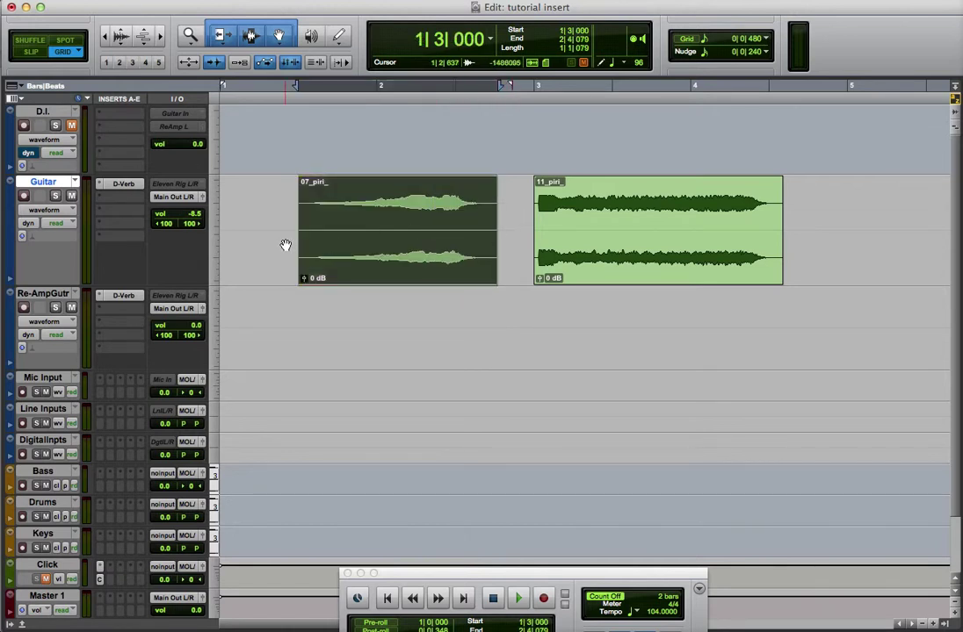
{"action": "left_click", "coordinate": [279, 211]}
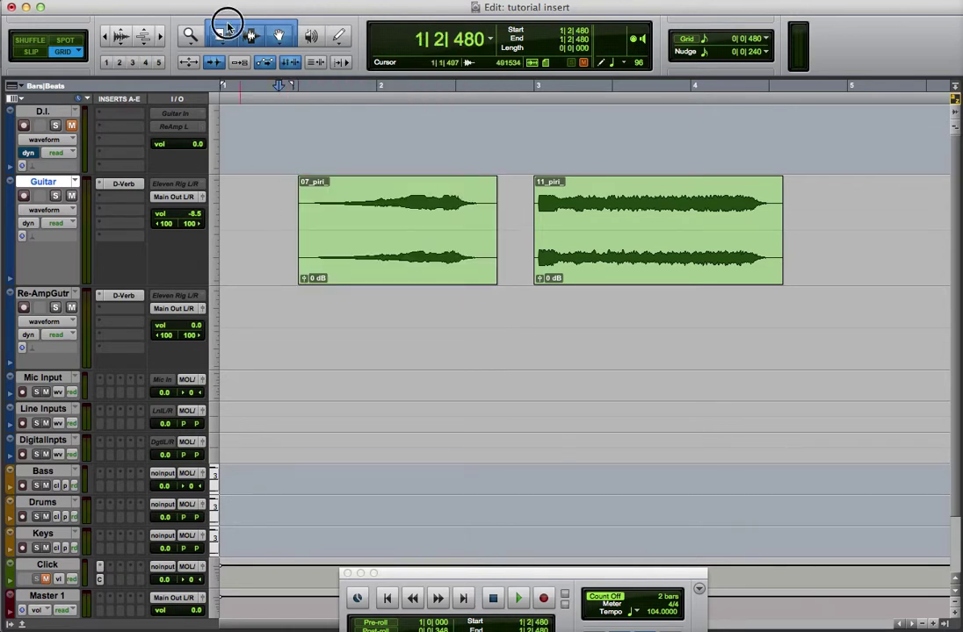
Use the Smart Tool to add a fade-in to clip 07_piri_, from its start to 2|2|480
{"action": "left_click", "coordinate": [190, 34]}
{"action": "left_click", "coordinate": [237, 26]}
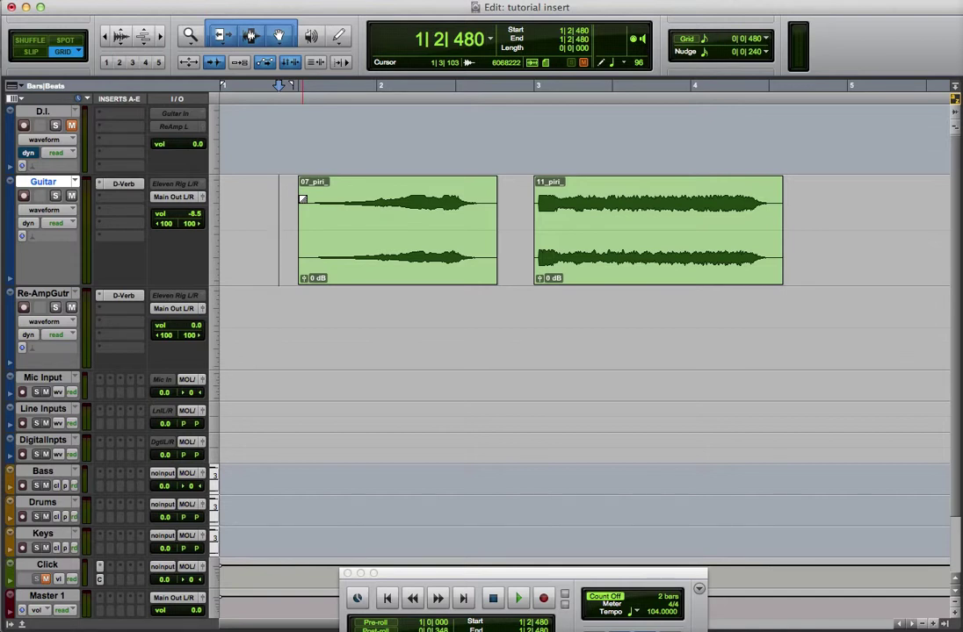
{"action": "left_click_drag", "start_coordinate": [302, 199], "coordinate": [425, 184]}
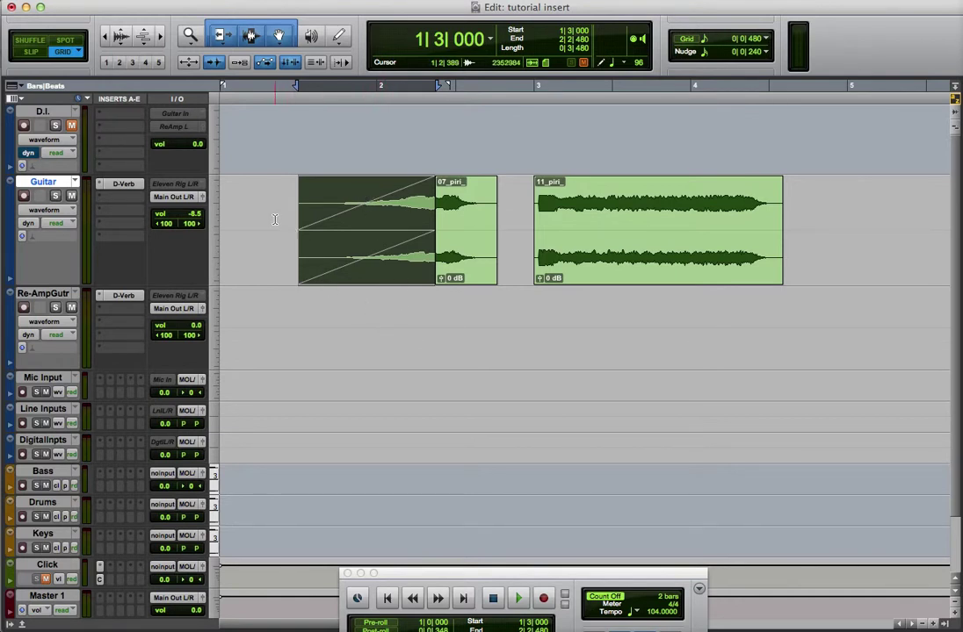
{"action": "left_click", "coordinate": [263, 185]}
{"action": "left_click", "coordinate": [343, 184]}
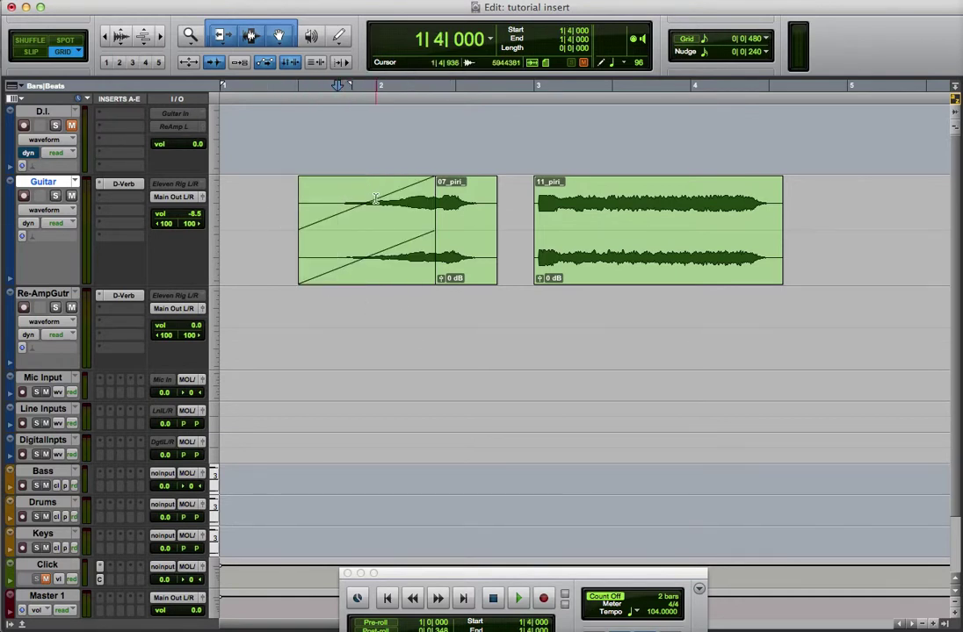
Select and delete the fade-in on clip 07_piri_
{"action": "left_click", "coordinate": [377, 204]}
{"action": "left_click", "coordinate": [378, 204]}
{"action": "key", "text": "Delete"}
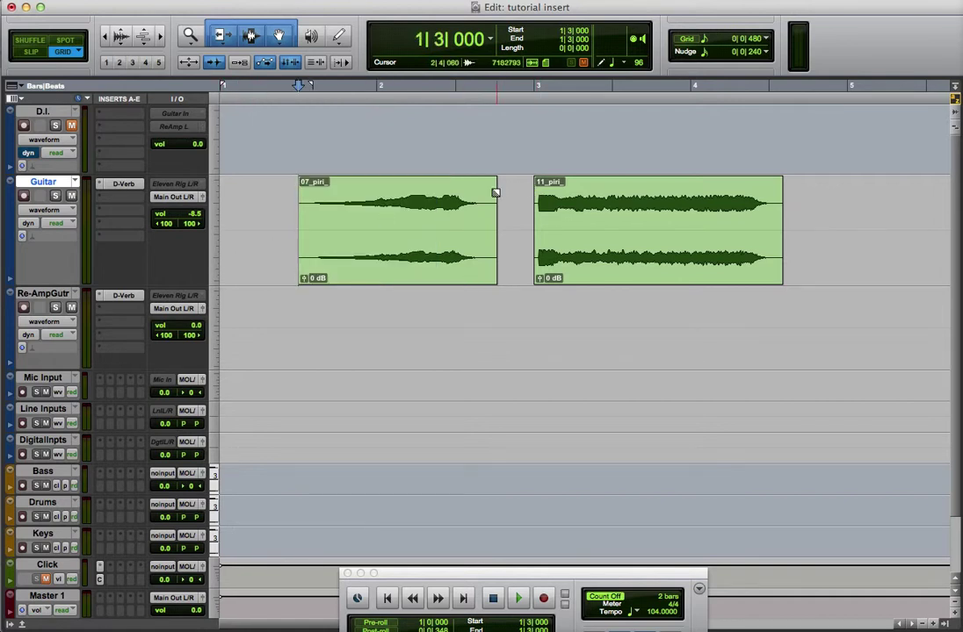
Add a fade-out from 2|2|000 to the end of clip 07_piri_ and a fade-in from its start to 2|1|480
{"action": "left_click_drag", "start_coordinate": [492, 186], "coordinate": [414, 198]}
{"action": "left_click_drag", "start_coordinate": [302, 181], "coordinate": [405, 183]}
{"action": "left_click", "coordinate": [255, 254]}
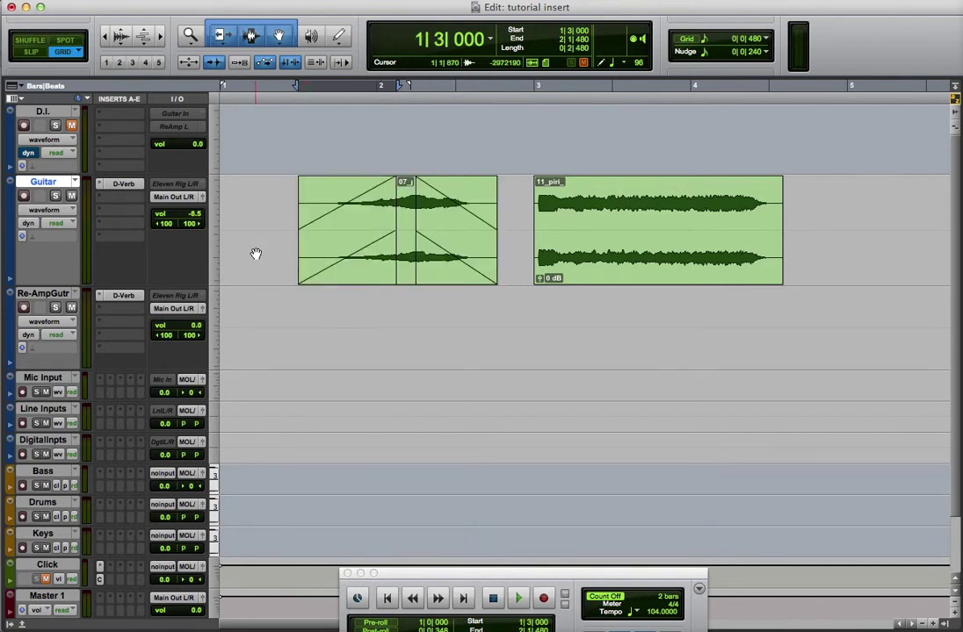
Delete both the fade-in and the fade-out from clip 07_piri_
{"action": "left_click", "coordinate": [350, 192]}
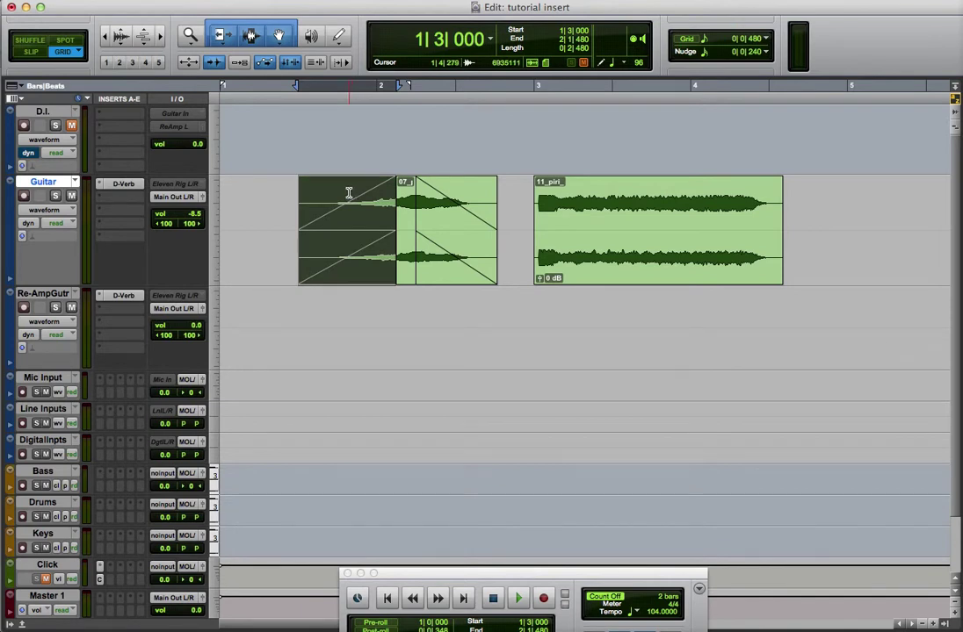
{"action": "key", "text": "Delete"}
{"action": "left_click", "coordinate": [464, 181]}
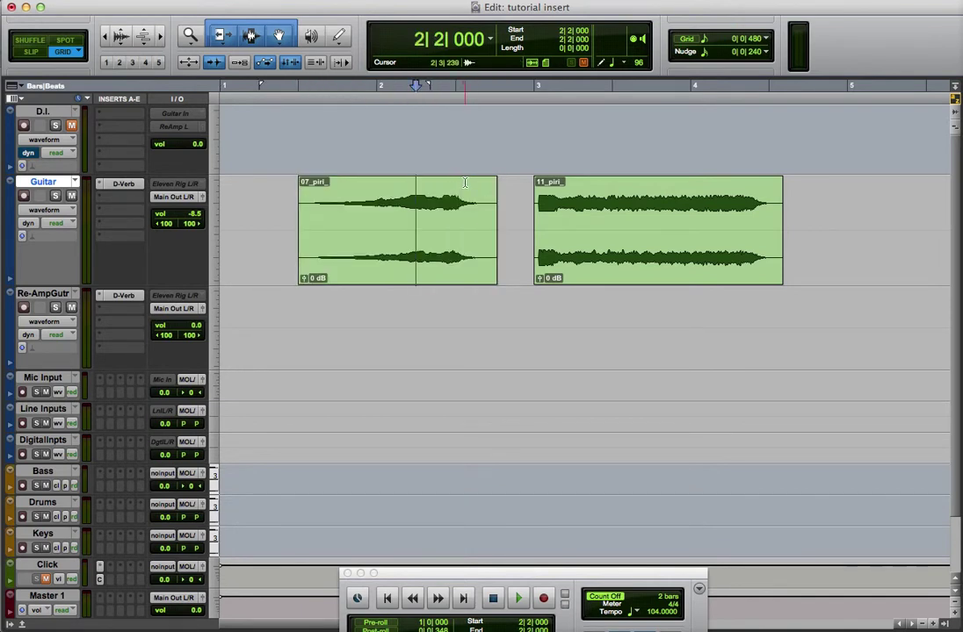
{"action": "left_click", "coordinate": [513, 213]}
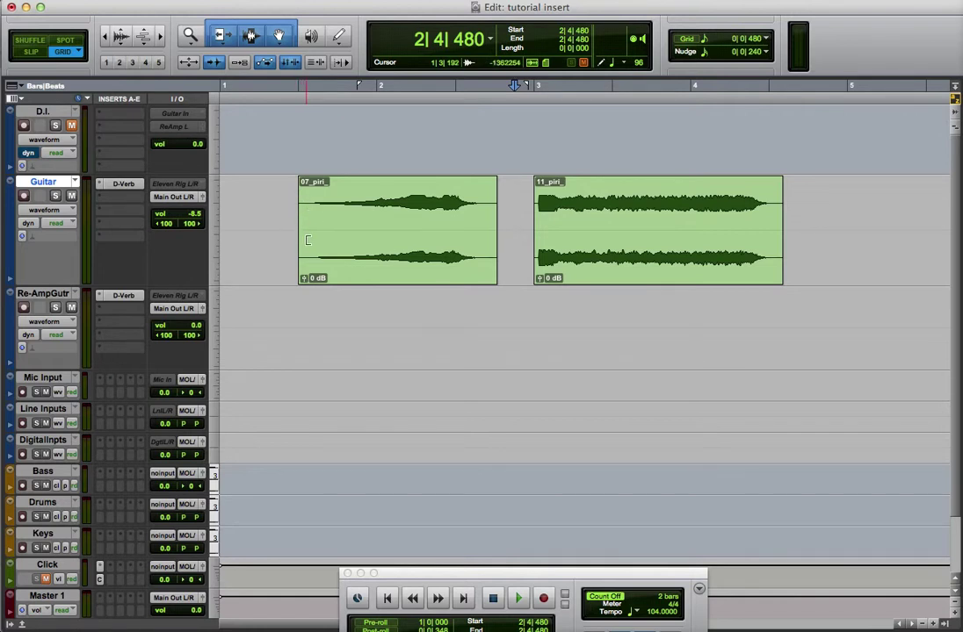
Create a Standard, Equal Power fade-in over the range 1|2|480 to 2|1|480 on the Guitar track, bowing its curve upward for a faster rise
{"action": "left_click_drag", "start_coordinate": [320, 215], "coordinate": [341, 209]}
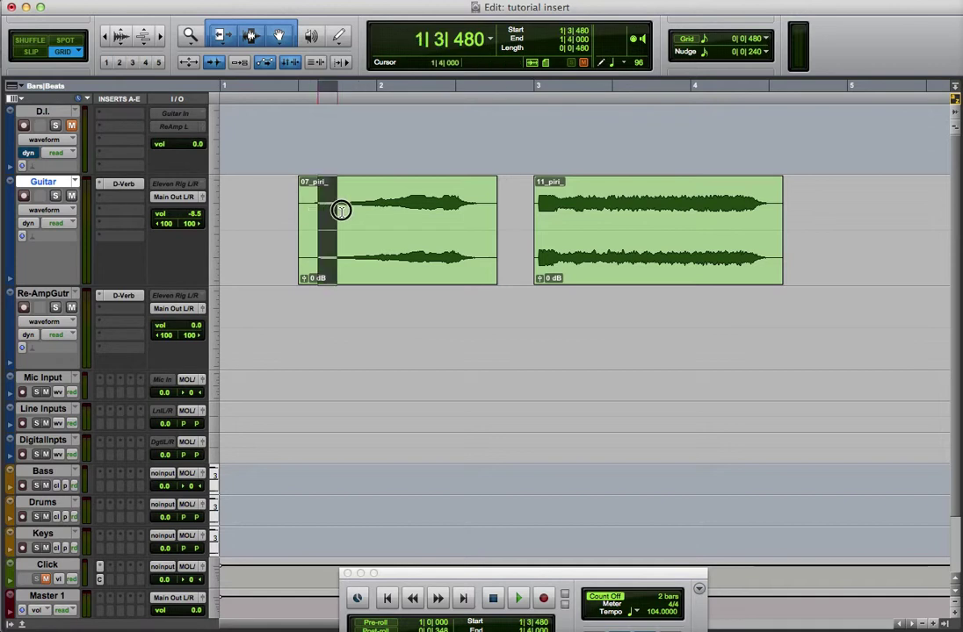
{"action": "left_click_drag", "start_coordinate": [281, 211], "coordinate": [392, 203]}
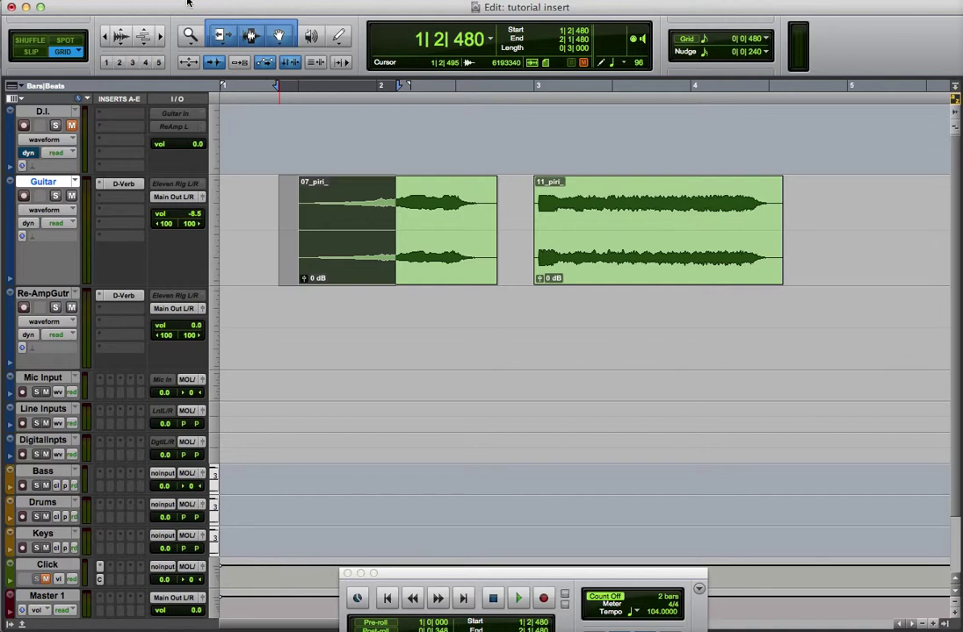
{"action": "left_click", "coordinate": [132, 1]}
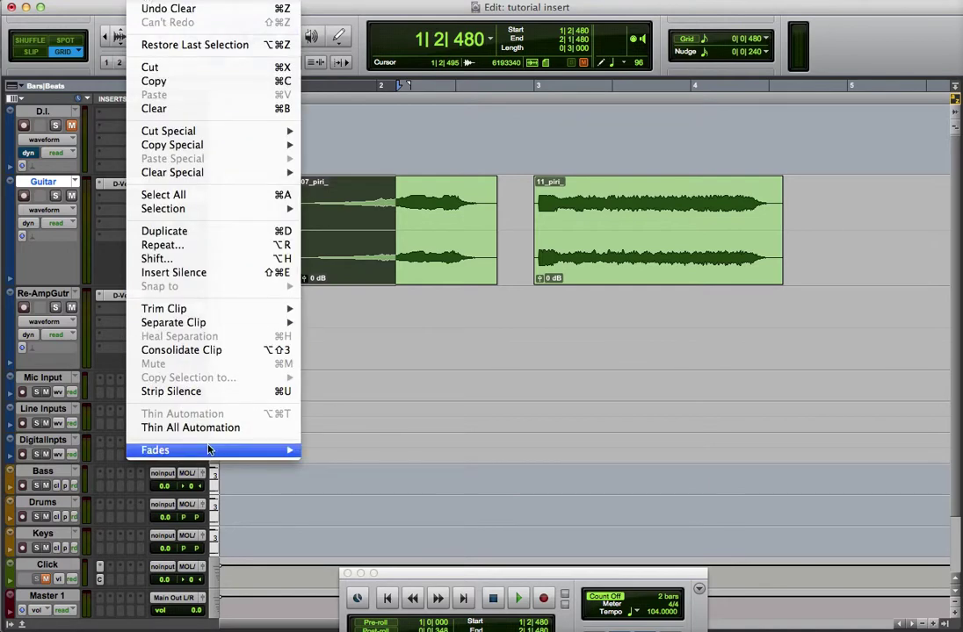
{"action": "mouse_move", "coordinate": [264, 450]}
{"action": "left_click", "coordinate": [351, 454]}
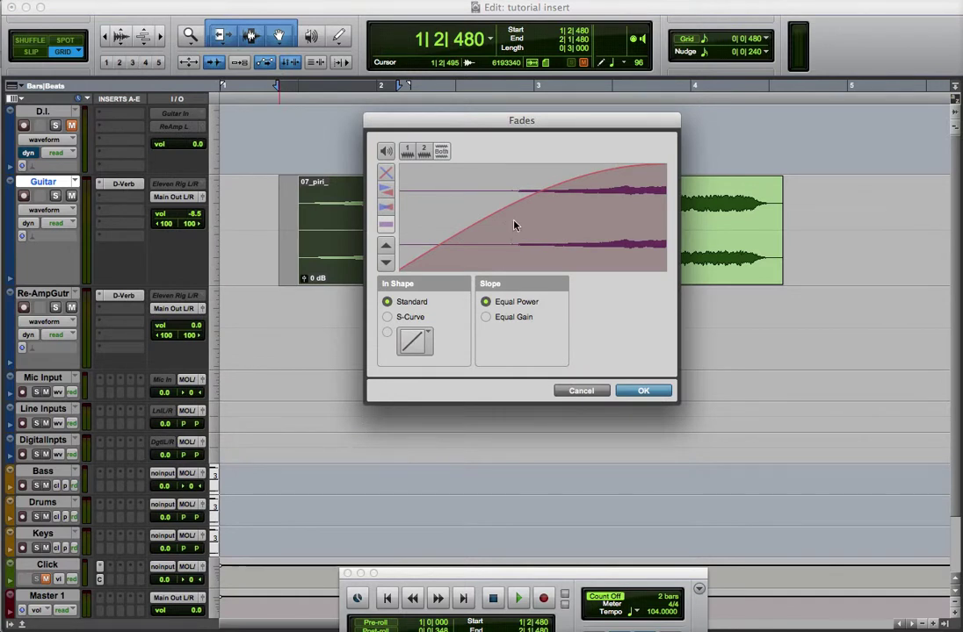
{"action": "left_click_drag", "start_coordinate": [518, 208], "coordinate": [525, 250]}
{"action": "left_click", "coordinate": [650, 393]}
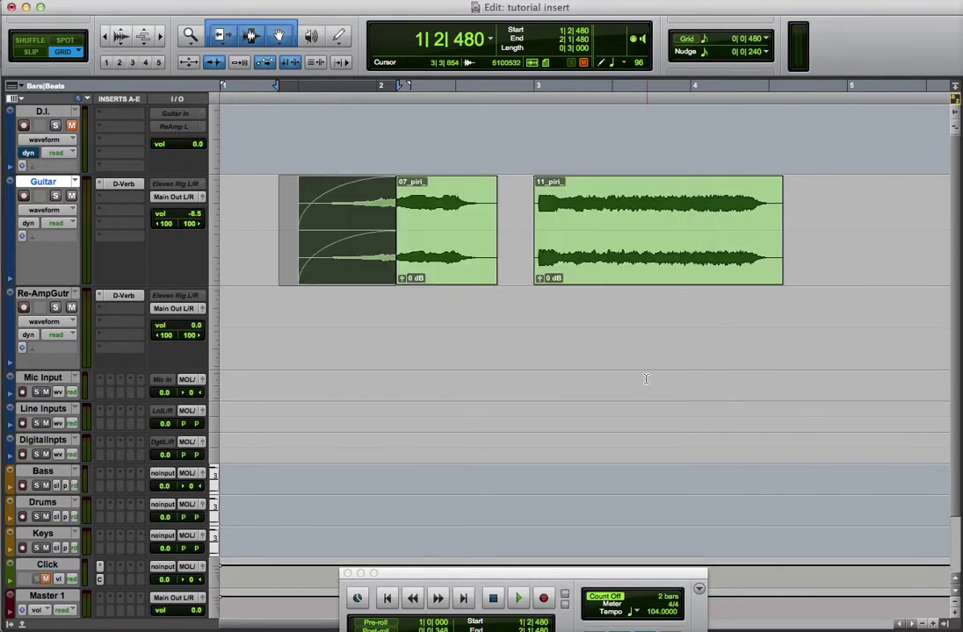
Remove the curved fade-in from the start of clip 07_piri_
{"action": "left_click", "coordinate": [438, 321]}
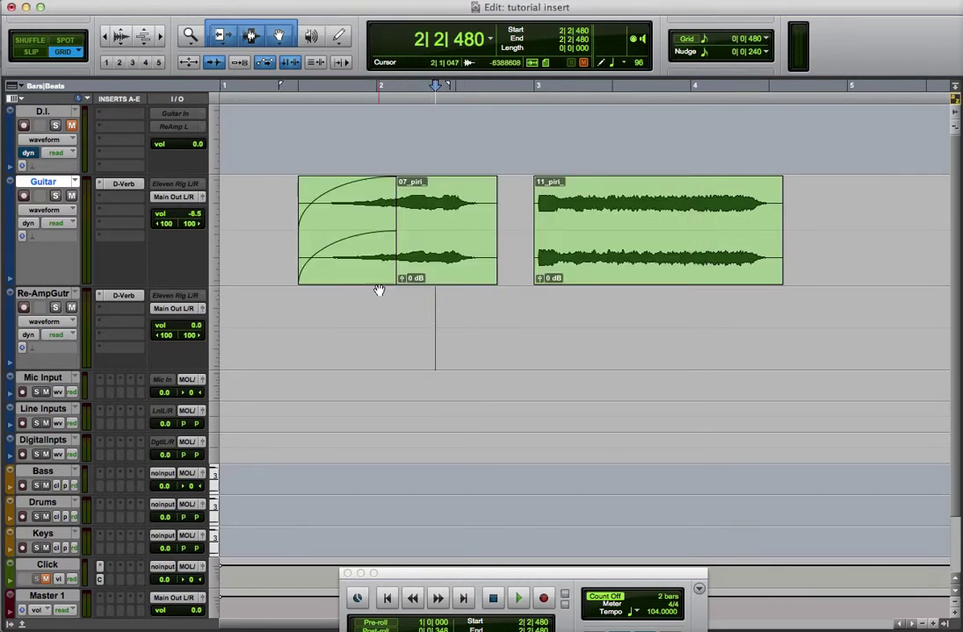
{"action": "double_click", "coordinate": [339, 209]}
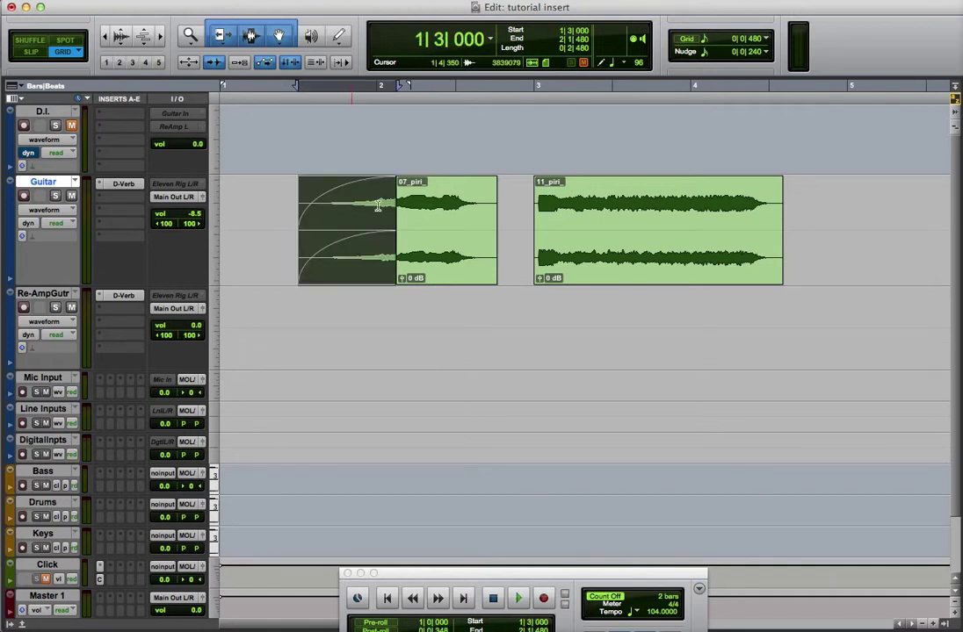
{"action": "key", "text": "Delete"}
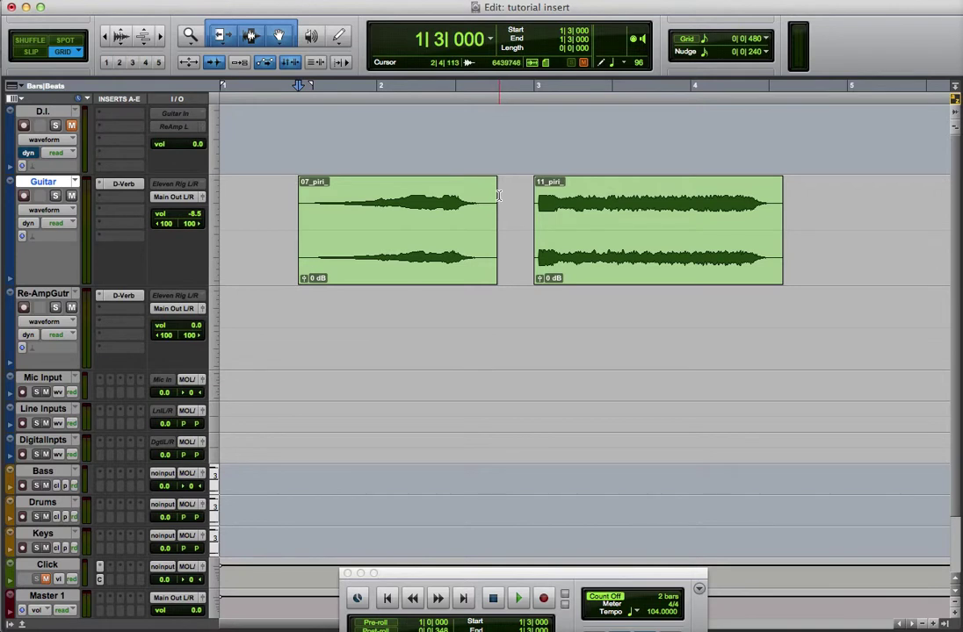
Create an Equal Power fade-out with the Standard out shape over the range 2|1|480 to 2|4|480, adjusting its curve to a straight slope
{"action": "left_click_drag", "start_coordinate": [495, 200], "coordinate": [399, 208]}
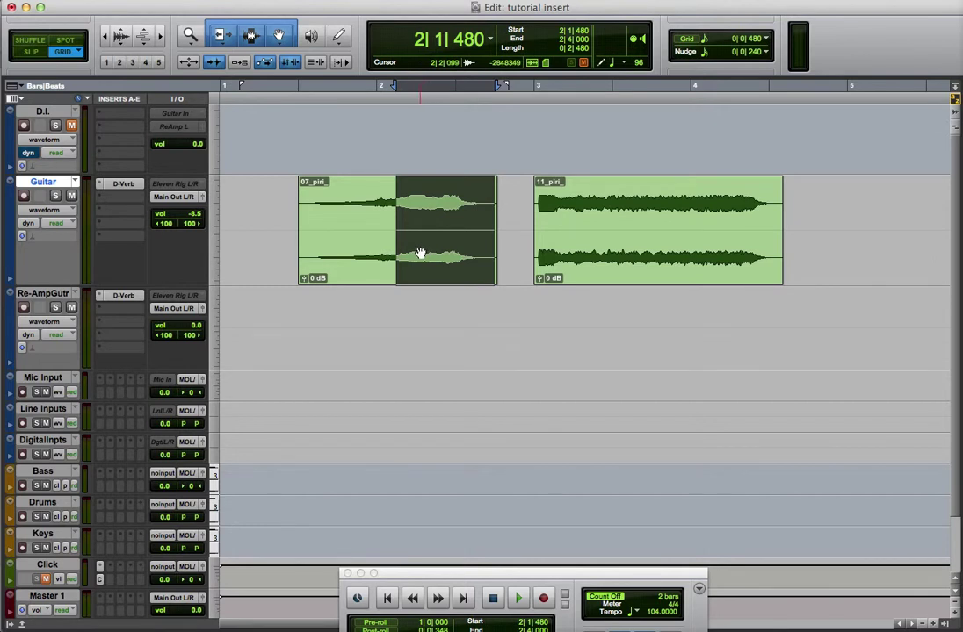
{"action": "left_click", "coordinate": [500, 211]}
{"action": "left_click_drag", "start_coordinate": [499, 212], "coordinate": [396, 213]}
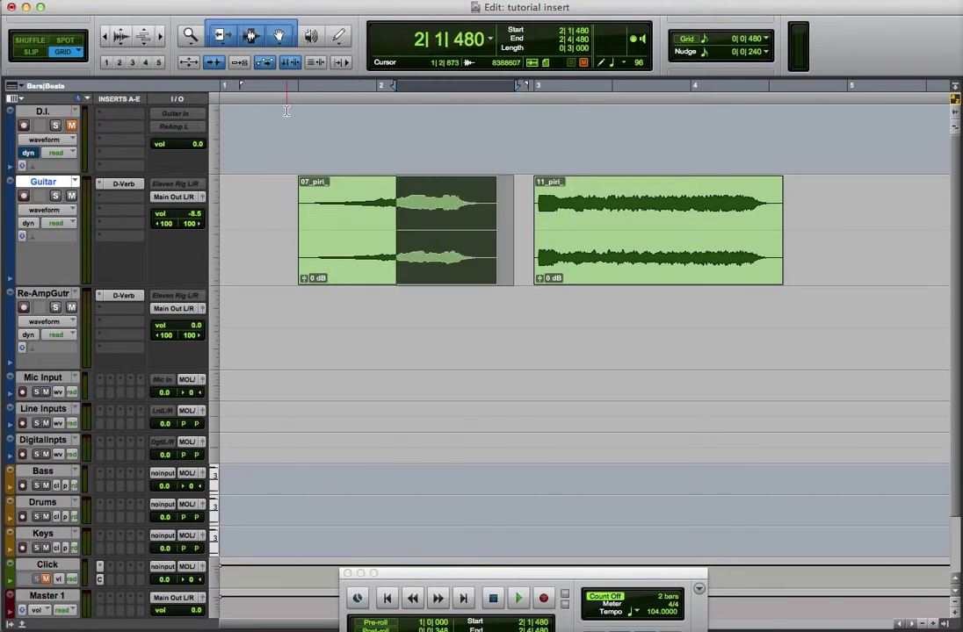
{"action": "left_click", "coordinate": [141, 3]}
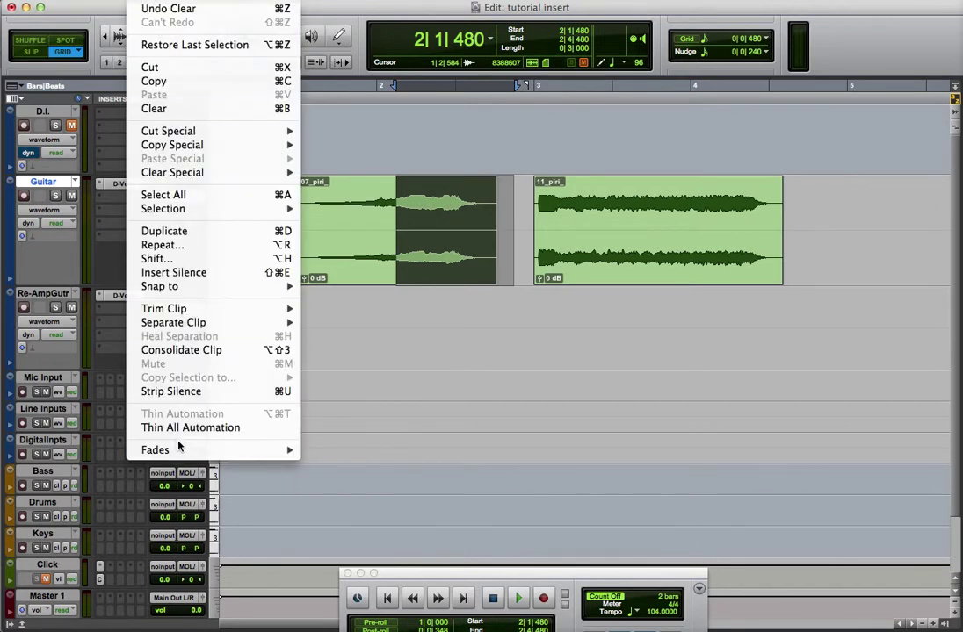
{"action": "mouse_move", "coordinate": [274, 446]}
{"action": "left_click", "coordinate": [339, 451]}
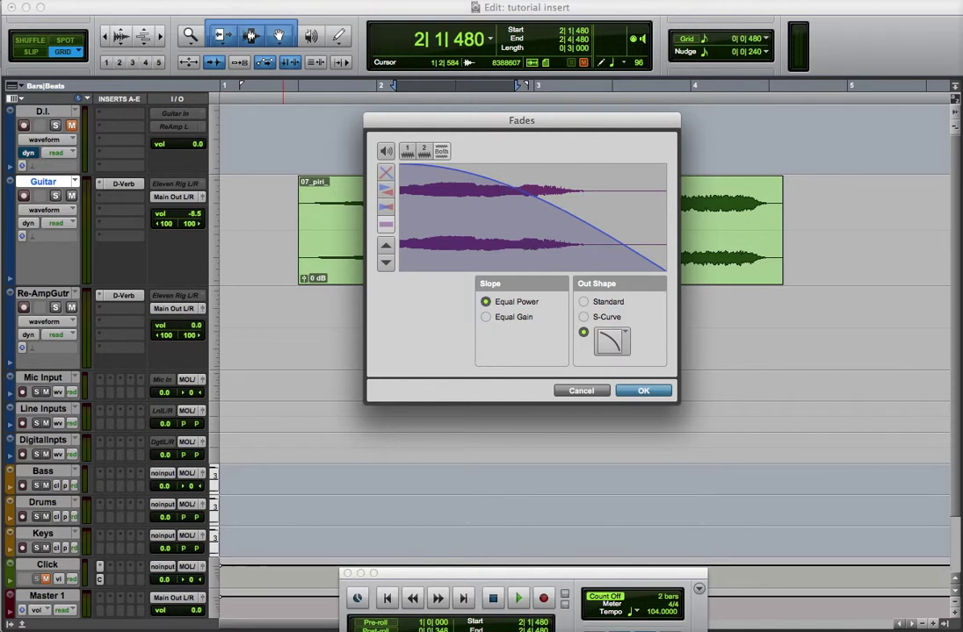
{"action": "left_click", "coordinate": [584, 302]}
{"action": "left_click_drag", "start_coordinate": [562, 219], "coordinate": [420, 283]}
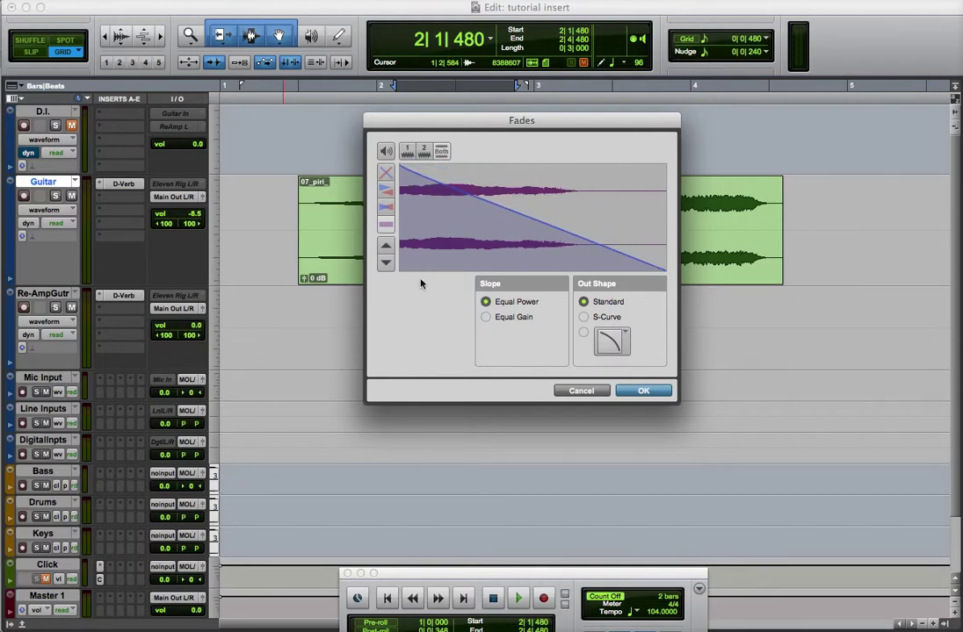
{"action": "left_click", "coordinate": [639, 391]}
Undo the deletion of the selected clip section, and delete only the fade-out from clip 07_piri_
{"action": "key", "text": "Delete"}
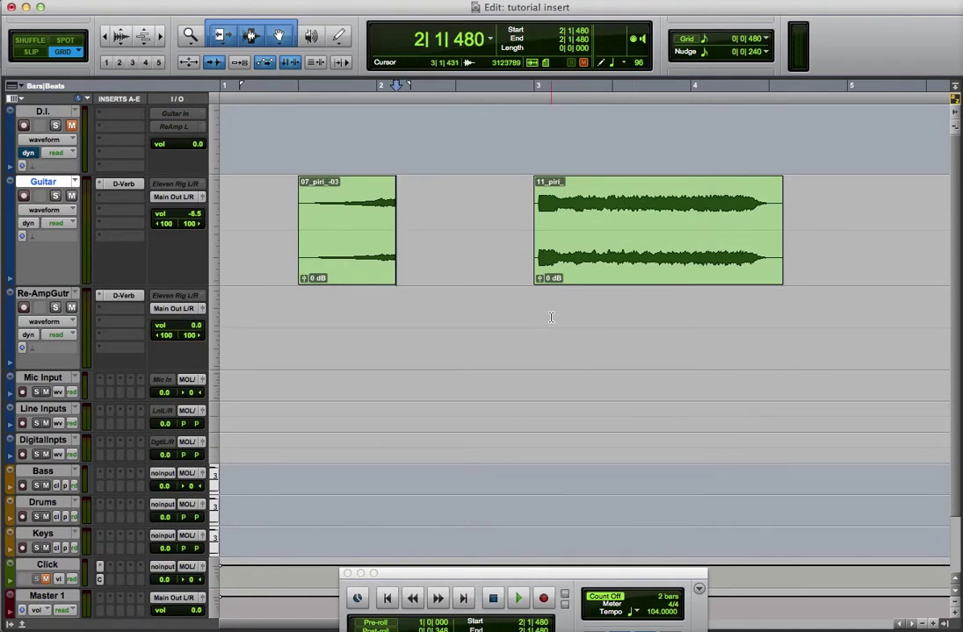
{"action": "key", "text": "ctrl+z"}
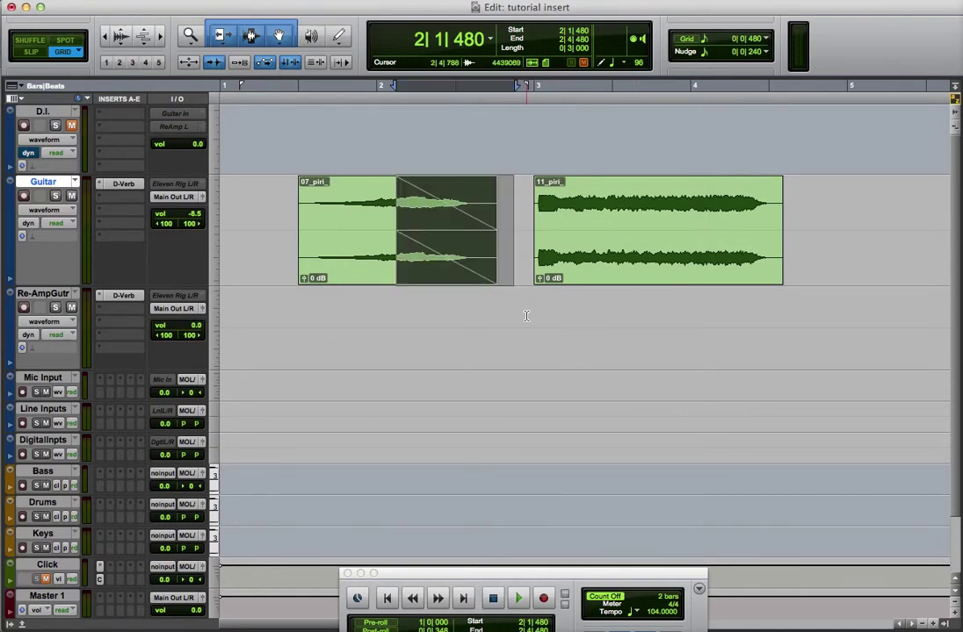
{"action": "left_click", "coordinate": [458, 225]}
{"action": "triple_click", "coordinate": [524, 230]}
{"action": "left_click", "coordinate": [524, 230]}
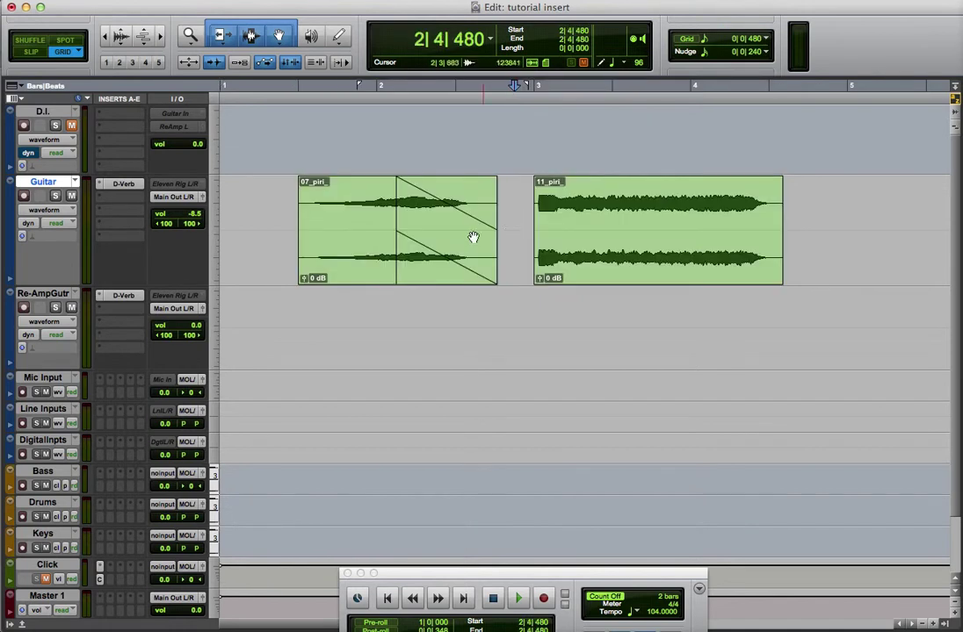
{"action": "left_click", "coordinate": [466, 237]}
{"action": "key", "text": "Delete"}
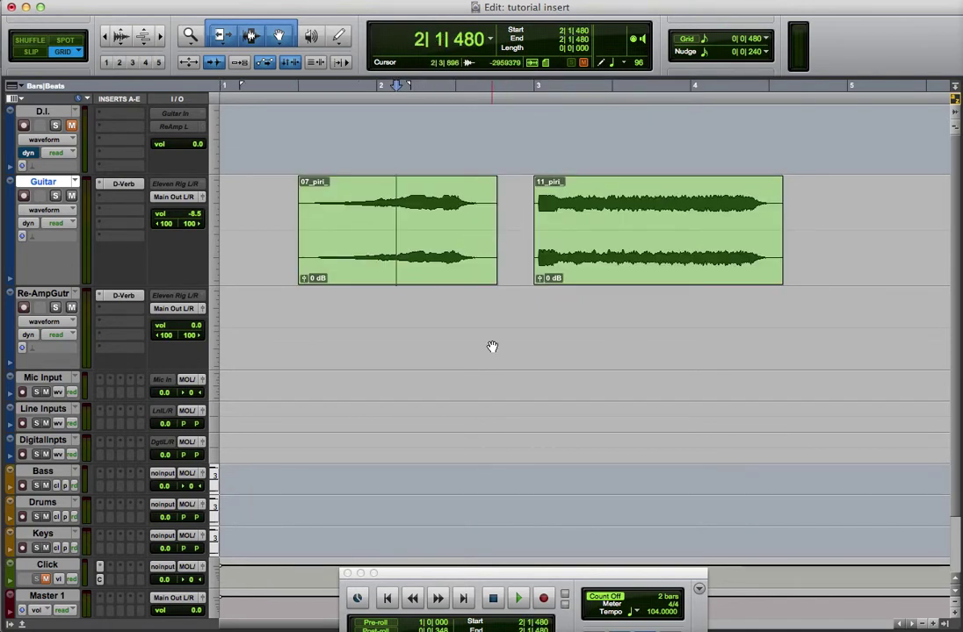
{"action": "left_click", "coordinate": [492, 303]}
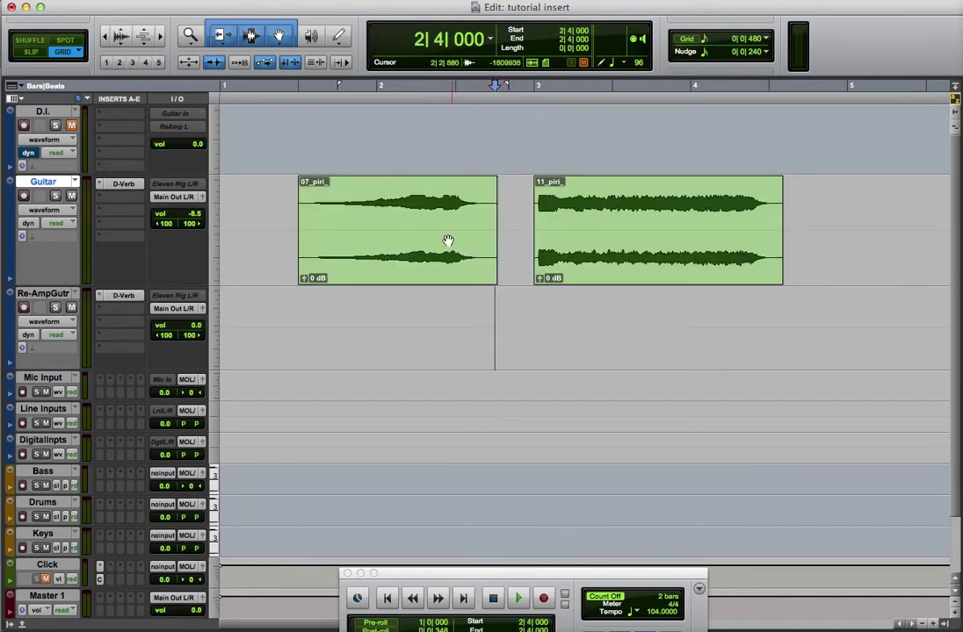
Move clip 07_piri_ to start at 2|1|480 so it overlaps the beginning of clip 11_piri_
{"action": "left_click_drag", "start_coordinate": [359, 228], "coordinate": [389, 220]}
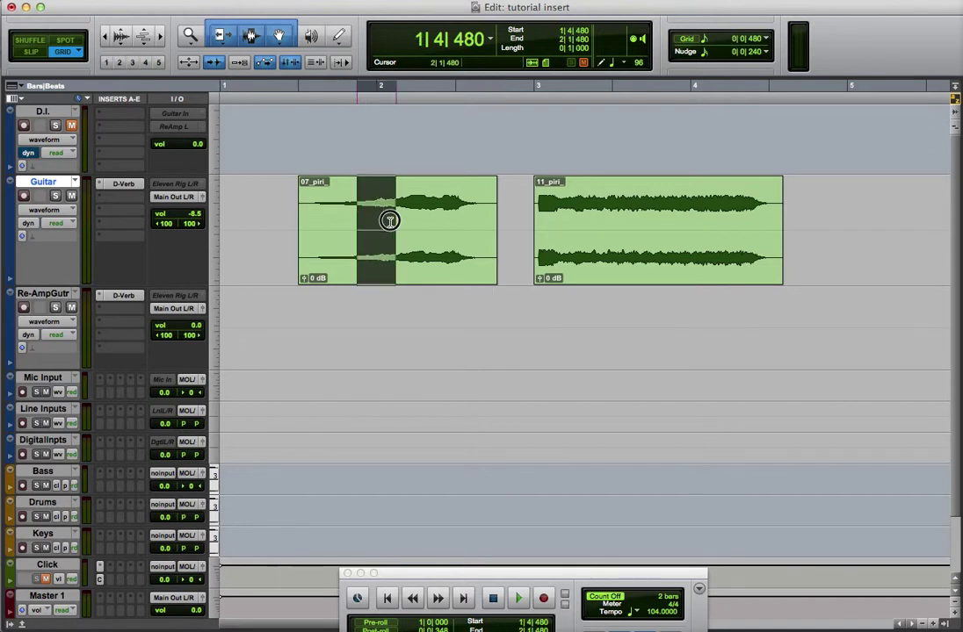
{"action": "left_click", "coordinate": [466, 254]}
{"action": "left_click_drag", "start_coordinate": [466, 254], "coordinate": [564, 256]}
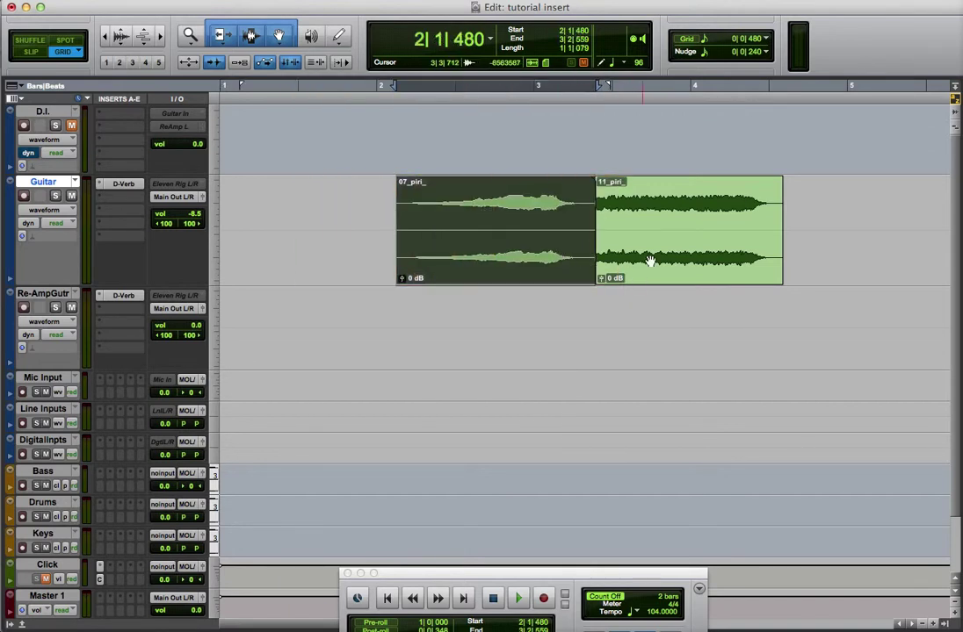
Set up an Equal Power crossfade across clips 07_piri_ and 11_piri_ over 2|4|000 to 3|4|000, with Standard in and out shapes
{"action": "left_click", "coordinate": [632, 222]}
{"action": "left_click_drag", "start_coordinate": [651, 221], "coordinate": [503, 232]}
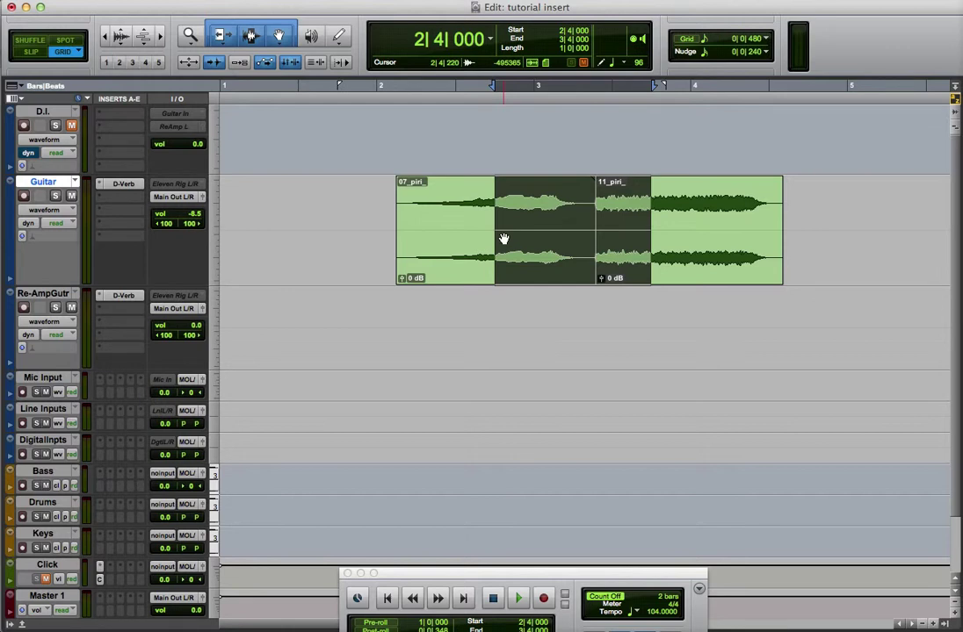
{"action": "key", "text": "super+f"}
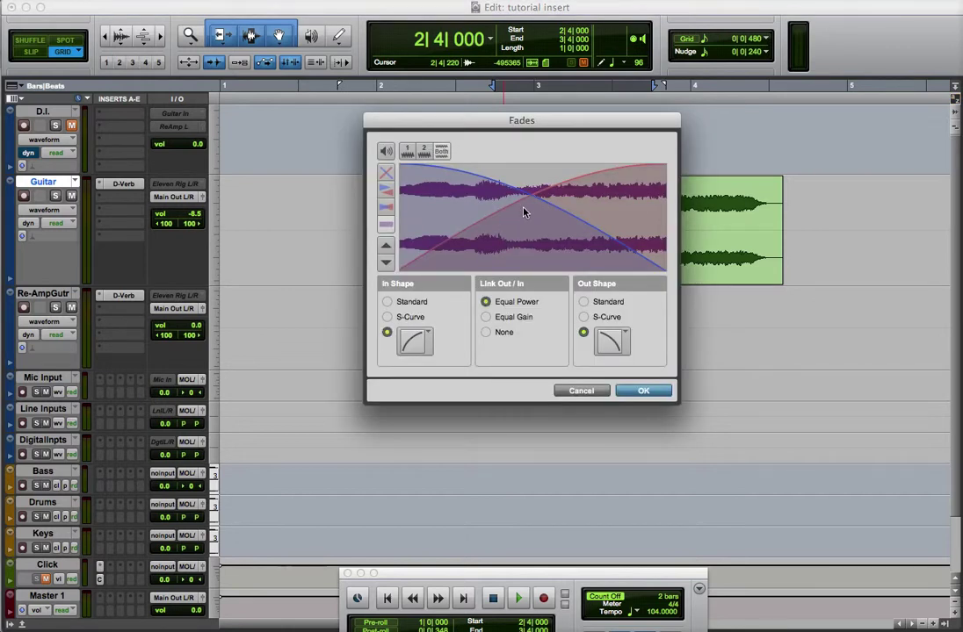
{"action": "left_click", "coordinate": [584, 301]}
{"action": "left_click", "coordinate": [413, 302]}
Display both clips' waveforms separately, shape the crossfade to a straight fade-in with a rounded fade-out, and create it with adjusted bounds
{"action": "left_click_drag", "start_coordinate": [523, 203], "coordinate": [606, 191]}
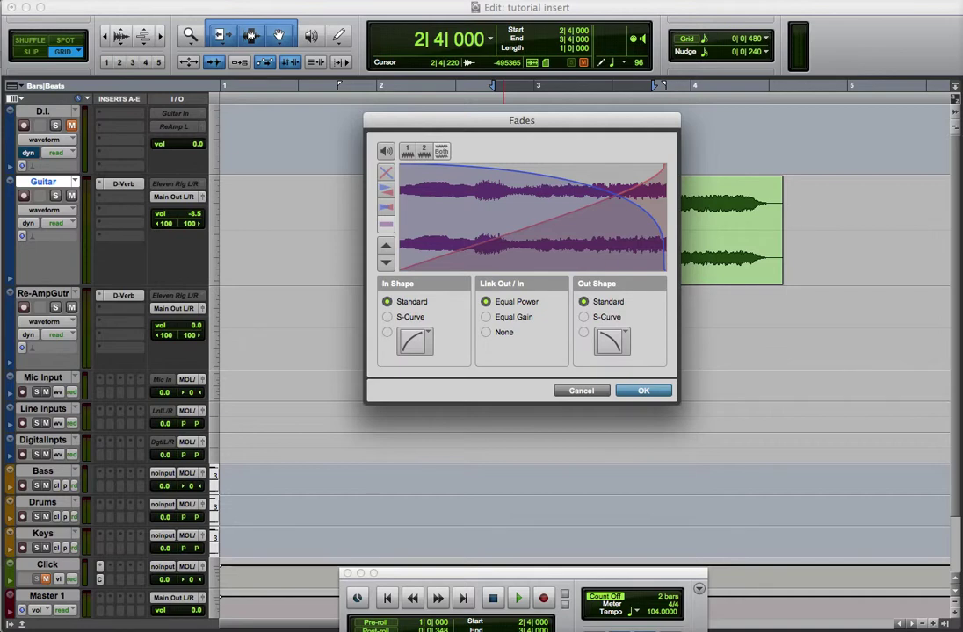
{"action": "left_click_drag", "start_coordinate": [607, 192], "coordinate": [430, 195]}
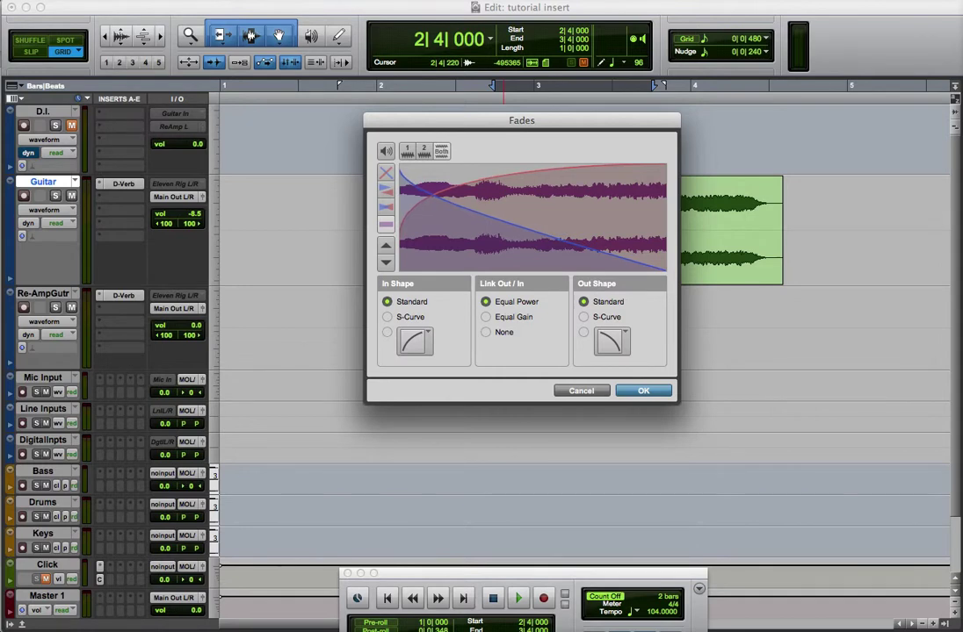
{"action": "left_click", "coordinate": [386, 189]}
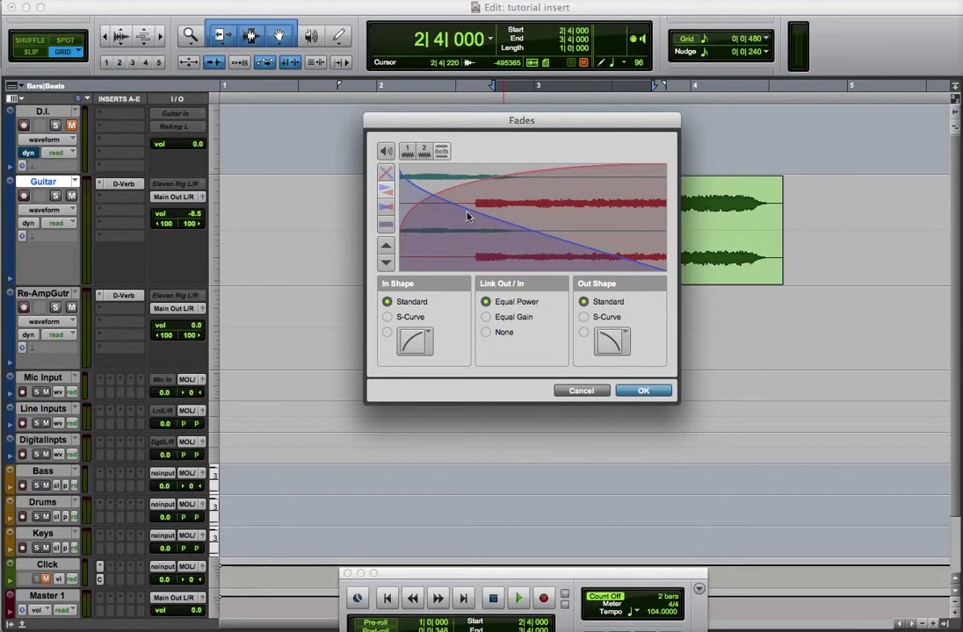
{"action": "left_click_drag", "start_coordinate": [434, 199], "coordinate": [700, 363]}
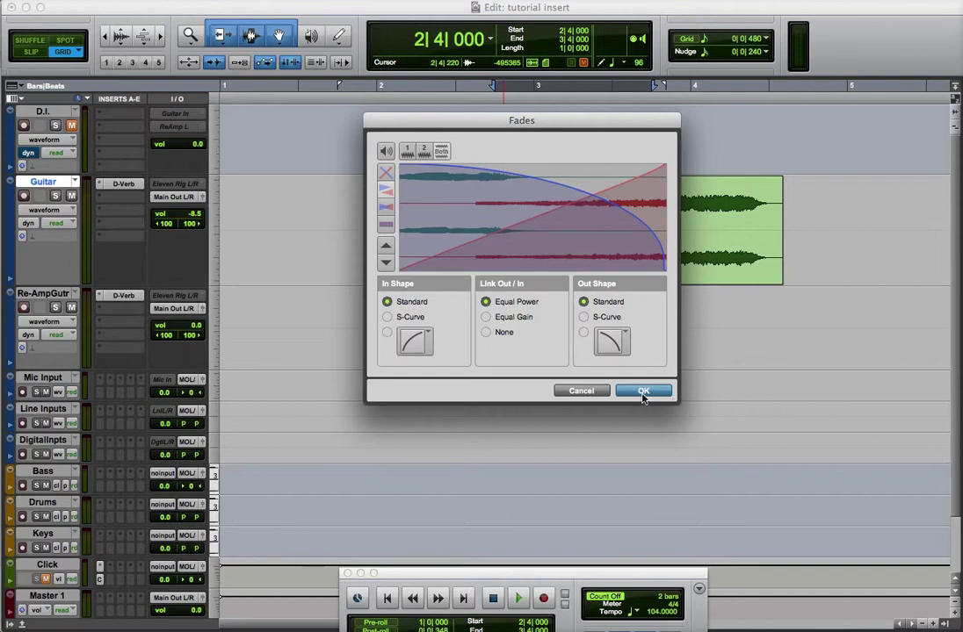
{"action": "left_click", "coordinate": [642, 392]}
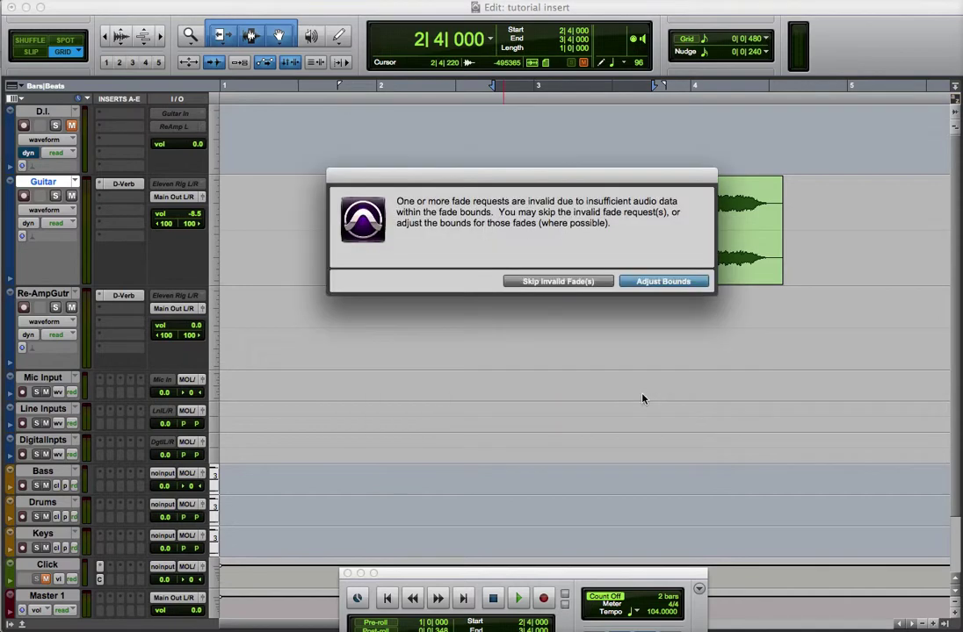
{"action": "left_click", "coordinate": [642, 282]}
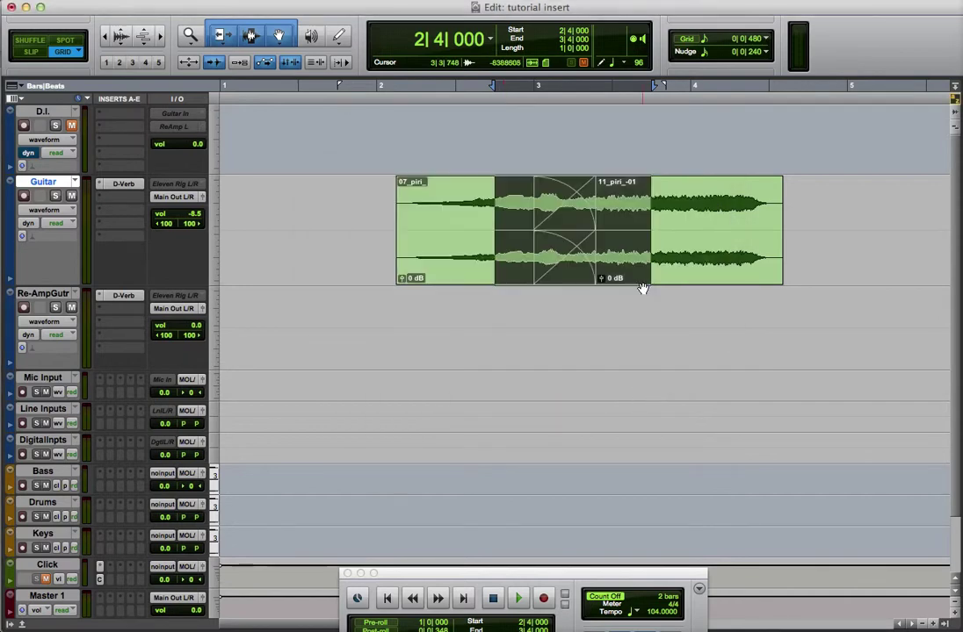
Delete only the crossfade between clips 07_piri_ and 11_piri_-01
{"action": "left_click", "coordinate": [625, 314]}
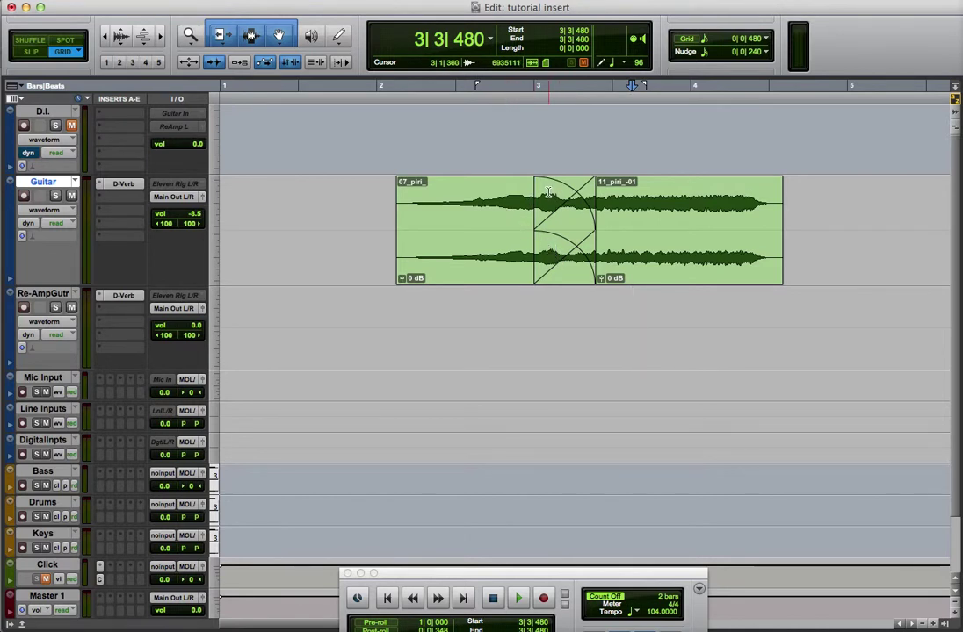
{"action": "double_click", "coordinate": [547, 192]}
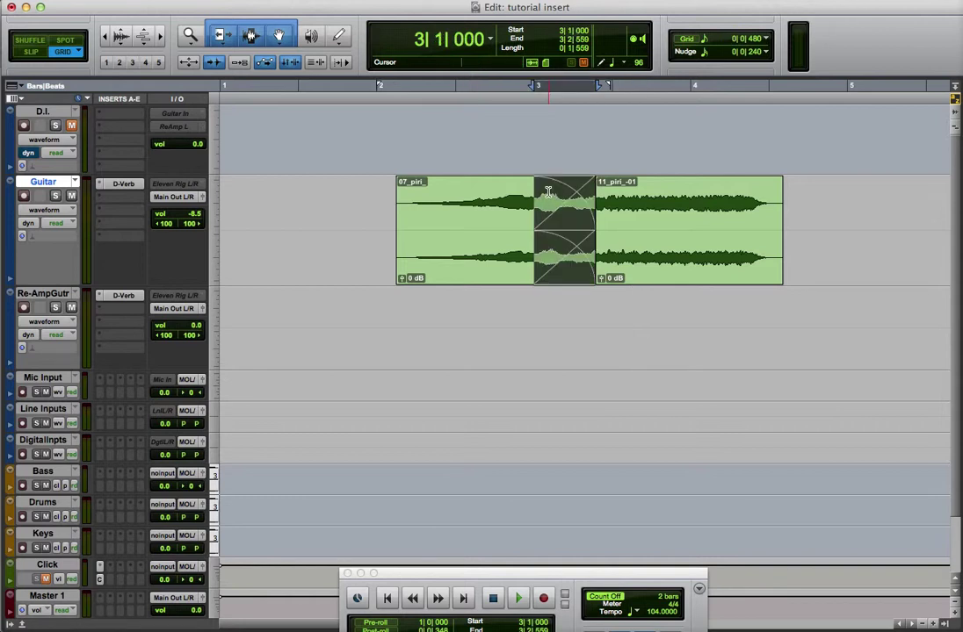
{"action": "key", "text": "Delete"}
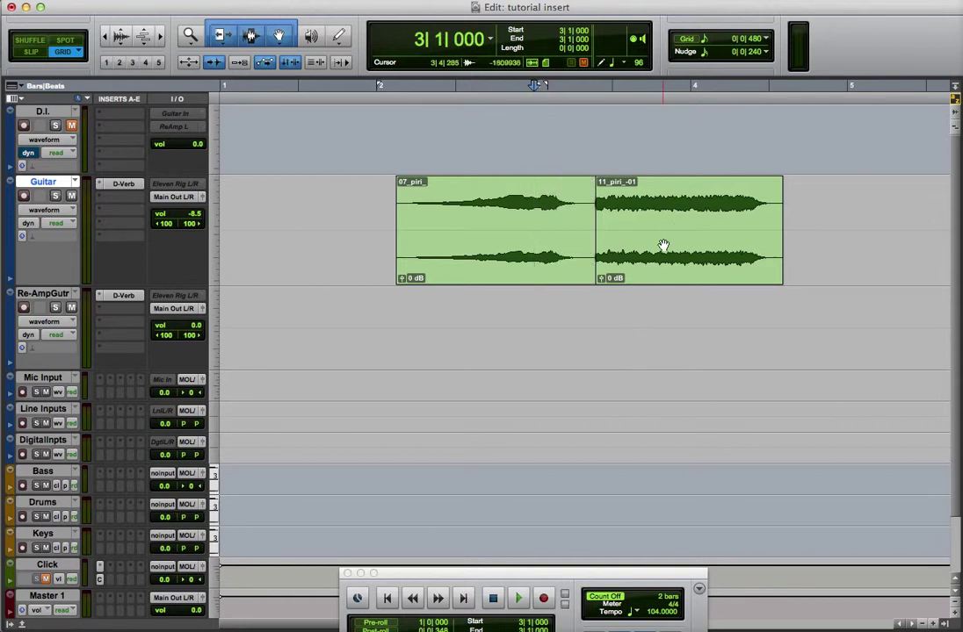
Separate the two Guitar clips with a small gap, moving 07_piri_ earlier and placing 11_piri_-01 at 3|2|000
{"action": "left_click_drag", "start_coordinate": [663, 246], "coordinate": [709, 247]}
{"action": "left_click_drag", "start_coordinate": [565, 266], "coordinate": [516, 269]}
{"action": "left_click_drag", "start_coordinate": [726, 245], "coordinate": [636, 253]}
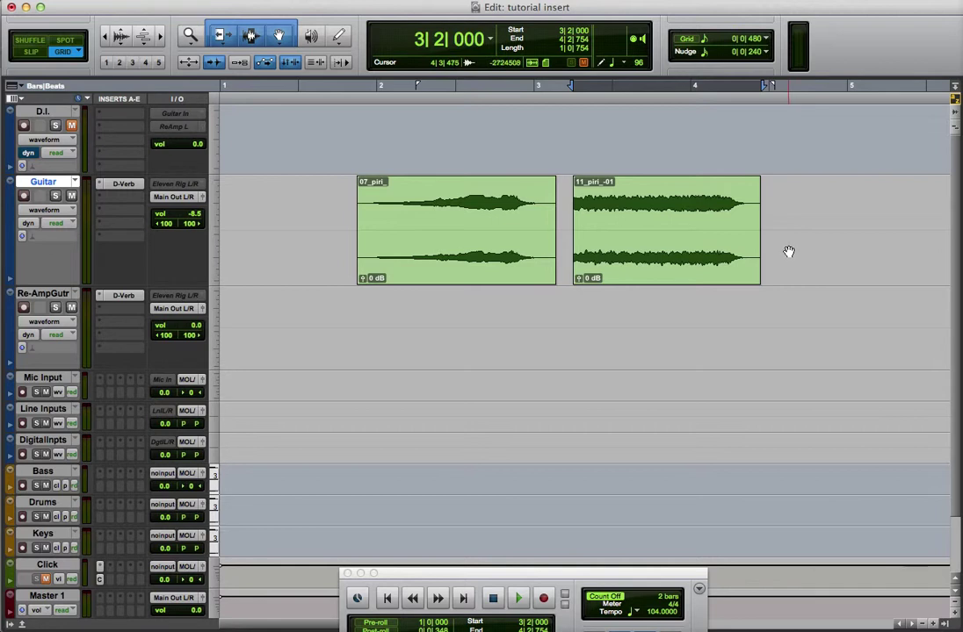